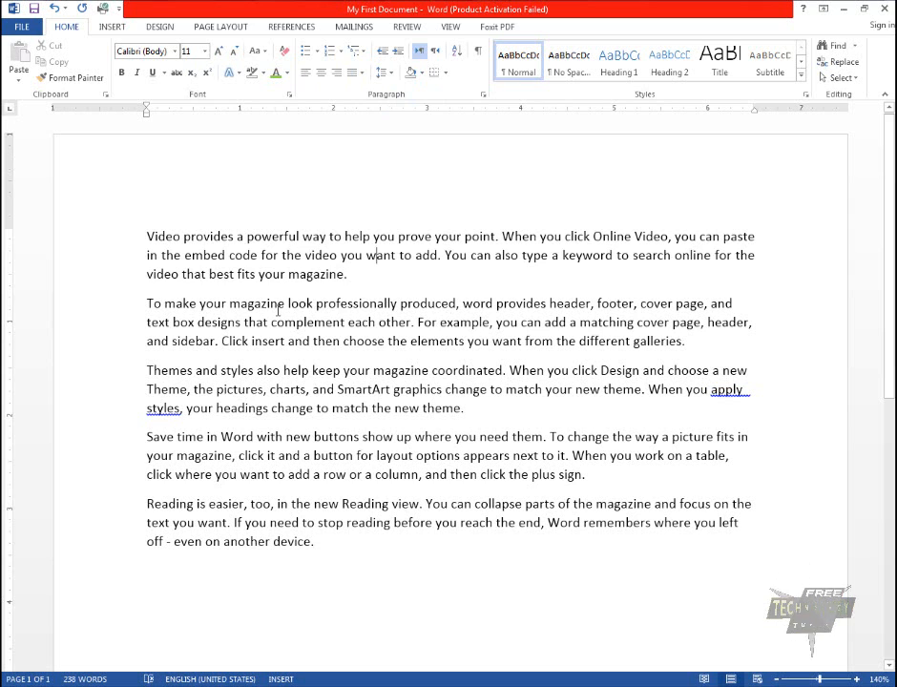
- Insert two blank paragraphs above the paragraph beginning "To make your magazine"
{"action": "left_click", "coordinate": [147, 304]}
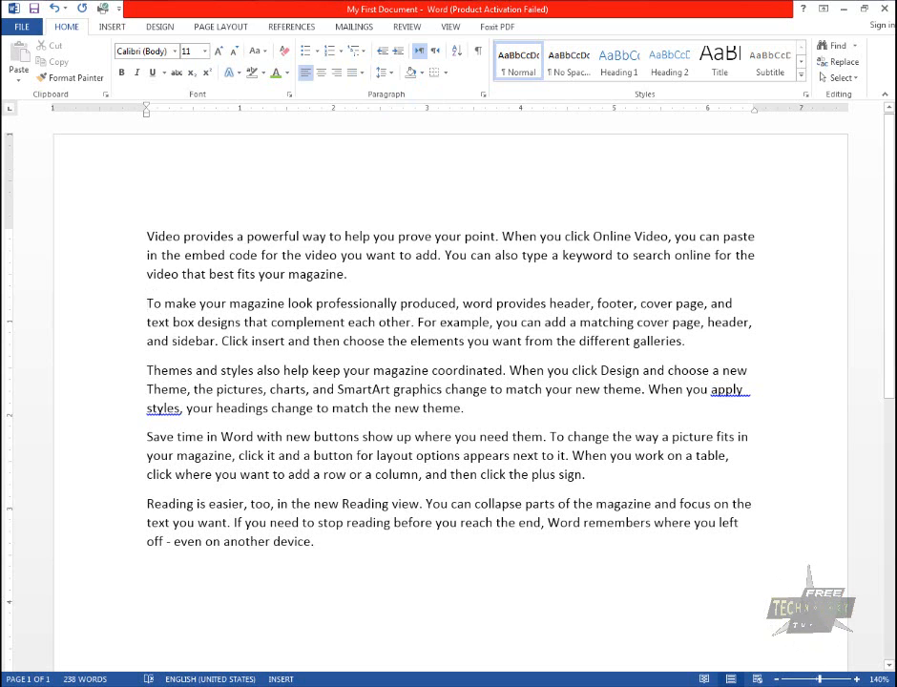
{"action": "key", "text": "Return"}
{"action": "key", "text": "Return"}
- Increase the indent of the first paragraph by four levels, to 2 inches
{"action": "left_click", "coordinate": [301, 257]}
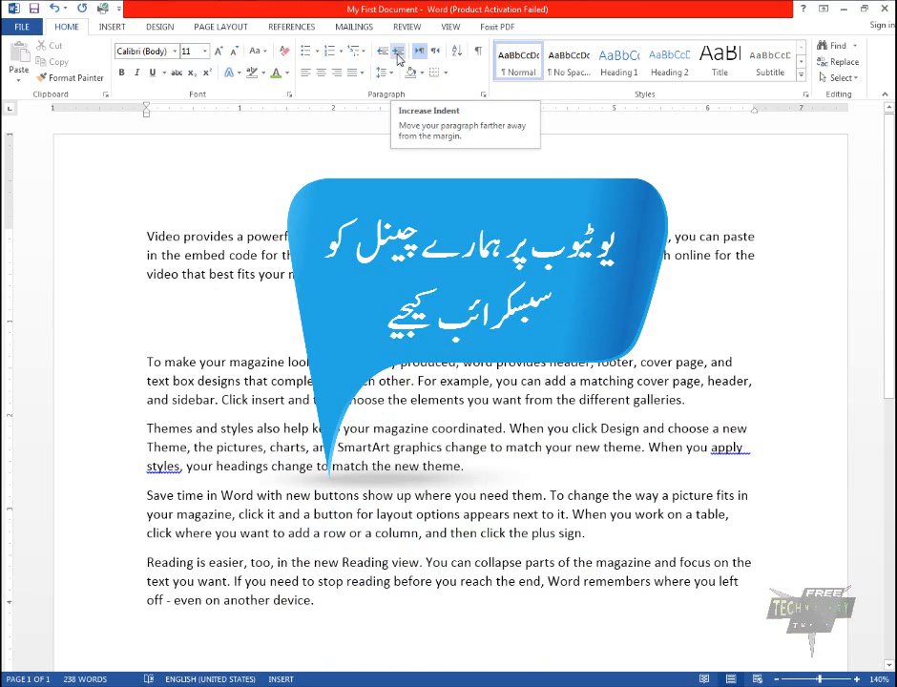
{"action": "left_click", "coordinate": [398, 59]}
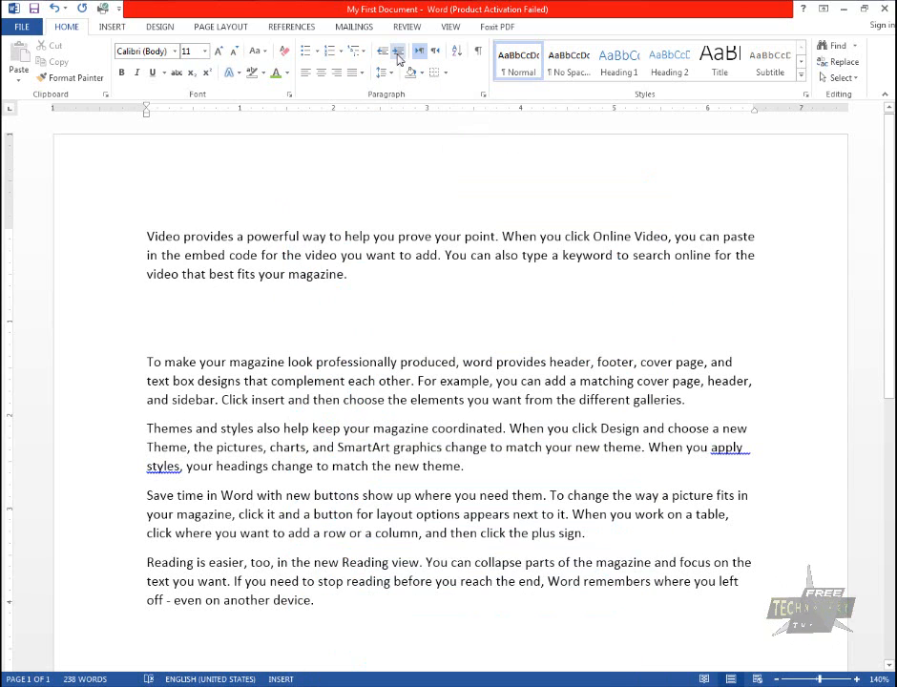
{"action": "left_click", "coordinate": [399, 59]}
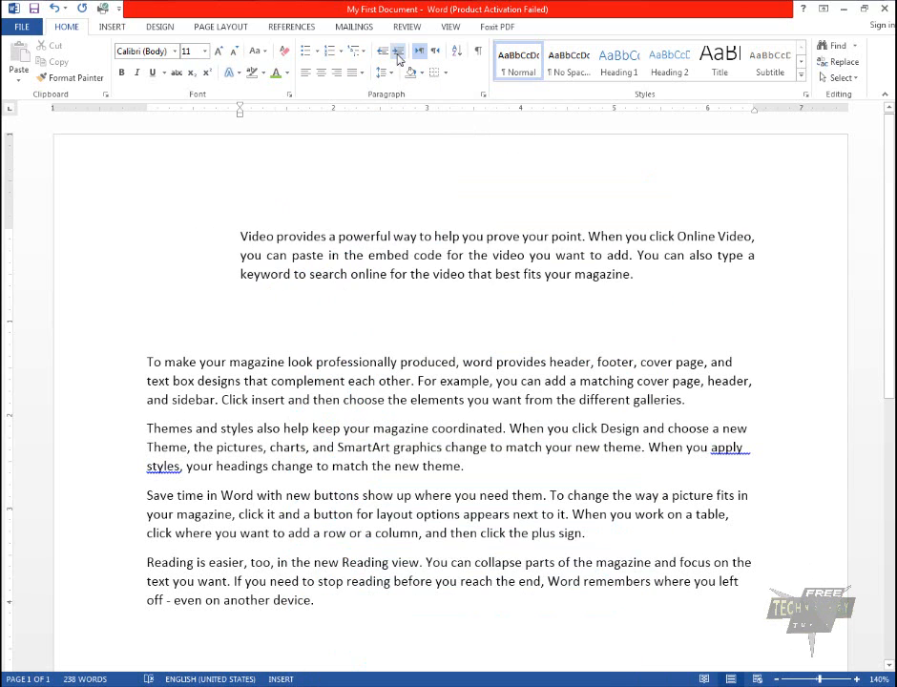
{"action": "left_click", "coordinate": [398, 59]}
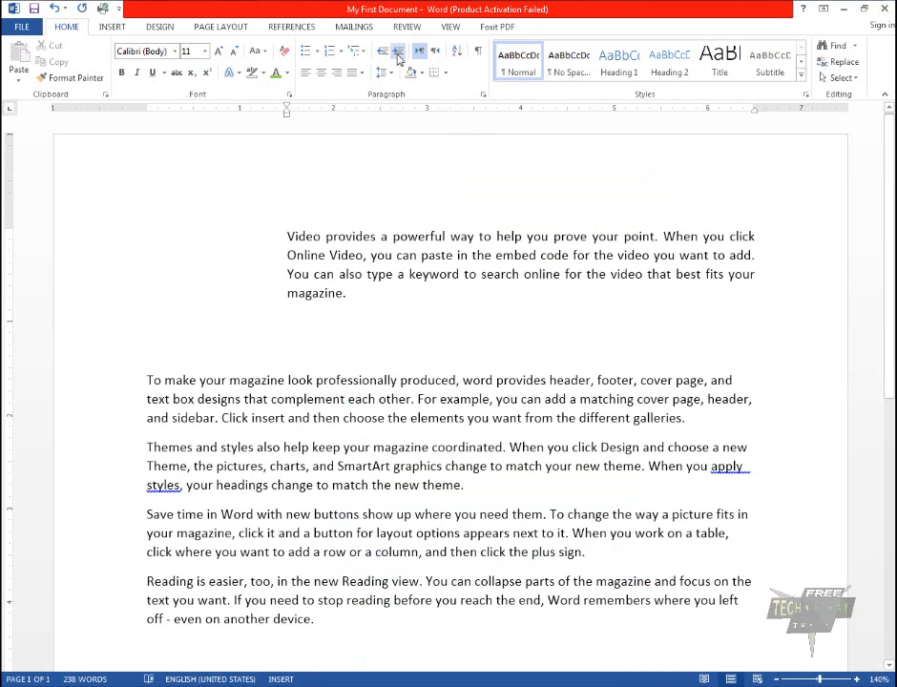
{"action": "left_click", "coordinate": [398, 59]}
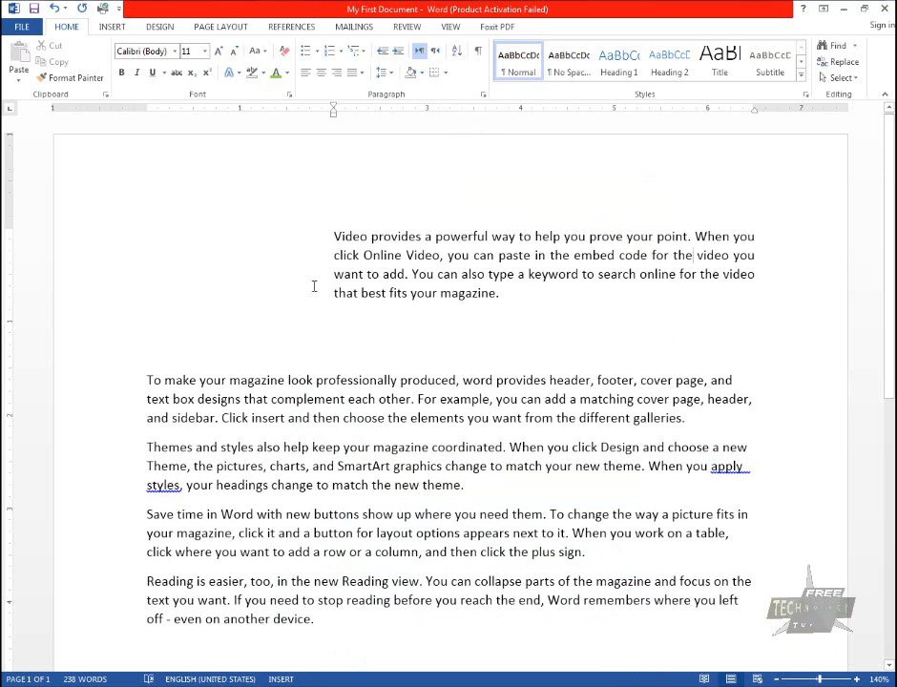
- Decrease the first paragraph's indent by four levels, back to the left margin
{"action": "left_click", "coordinate": [383, 60]}
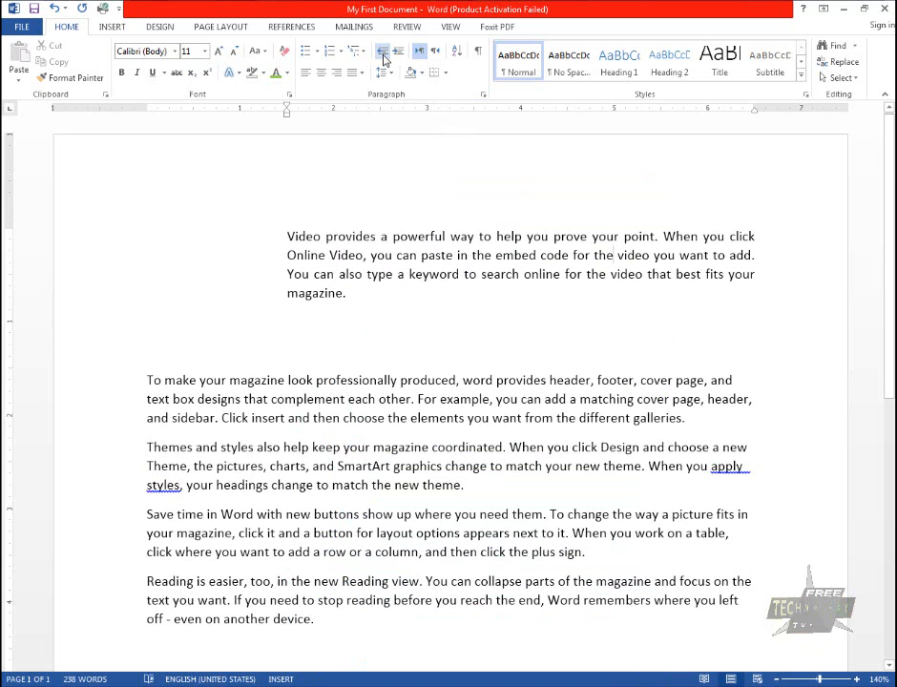
{"action": "left_click", "coordinate": [383, 59]}
{"action": "left_click", "coordinate": [384, 60]}
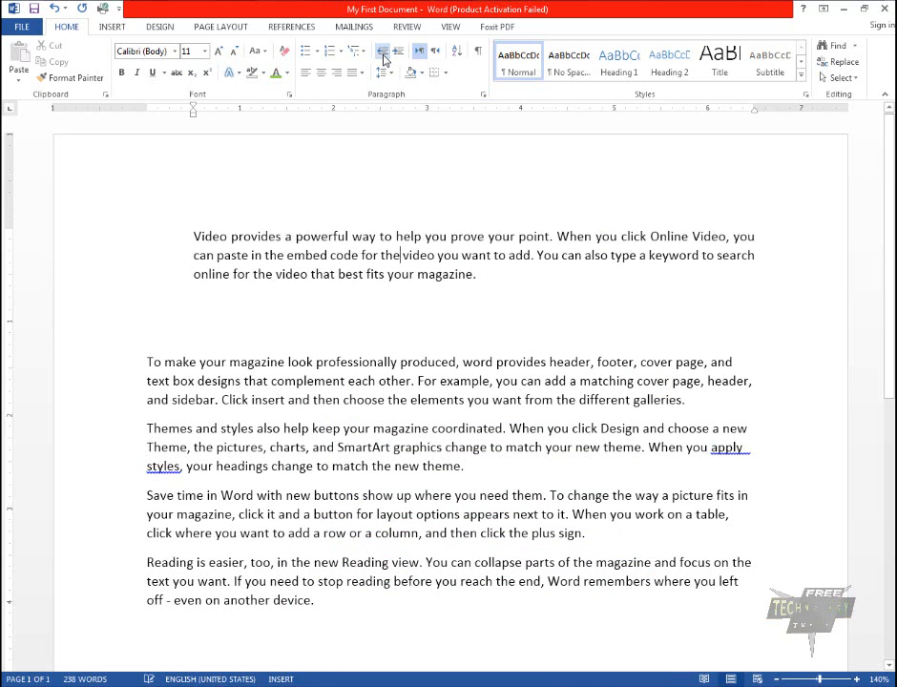
{"action": "left_click", "coordinate": [384, 59]}
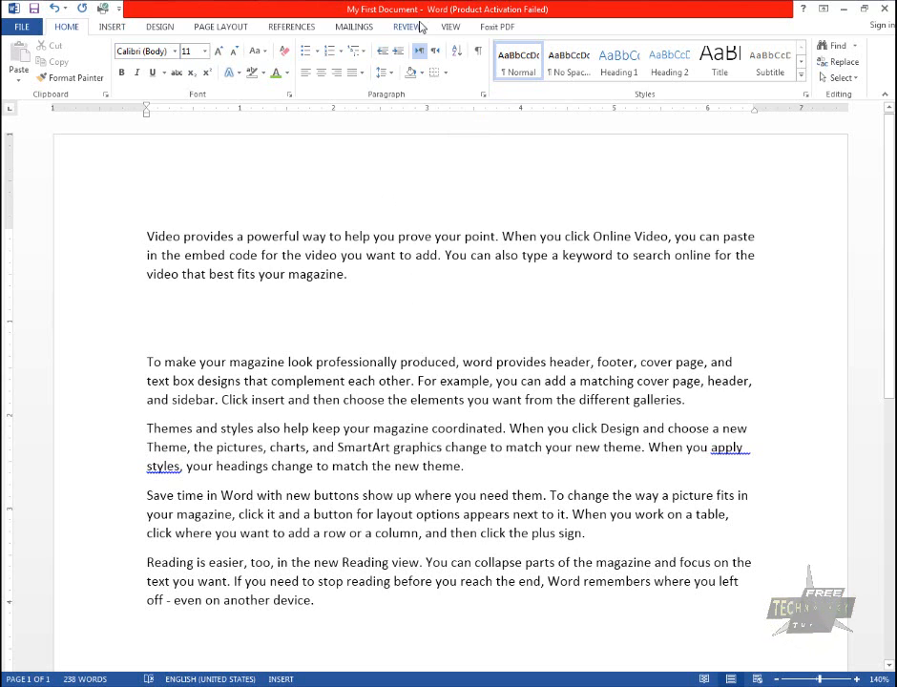
- Raise the first paragraph's left indent in 0.1" increments to 1"
{"action": "left_click", "coordinate": [212, 28]}
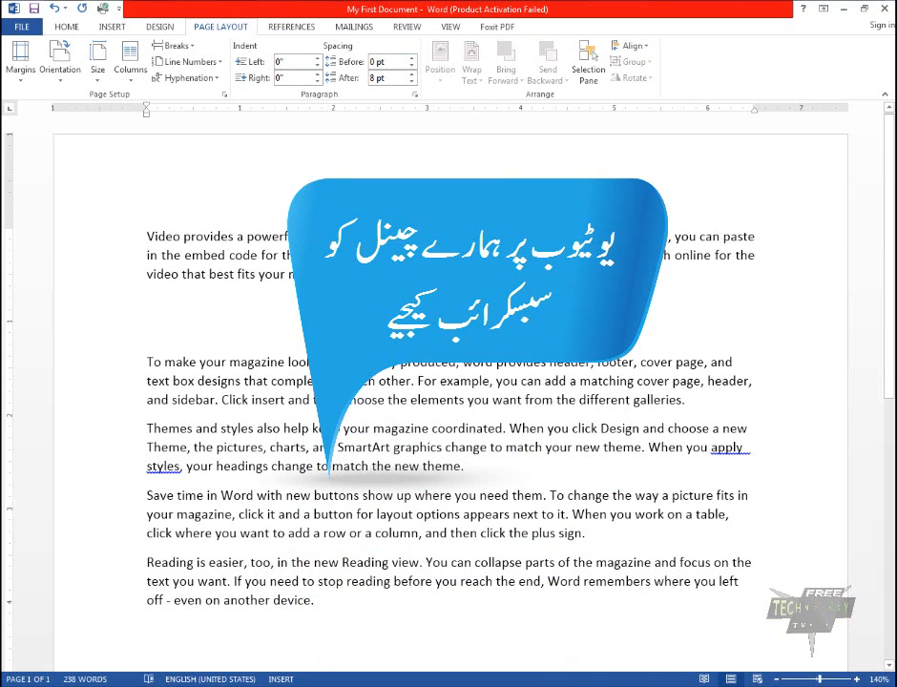
{"action": "left_click", "coordinate": [317, 59]}
{"action": "left_click", "coordinate": [318, 59]}
{"action": "left_click", "coordinate": [317, 59]}
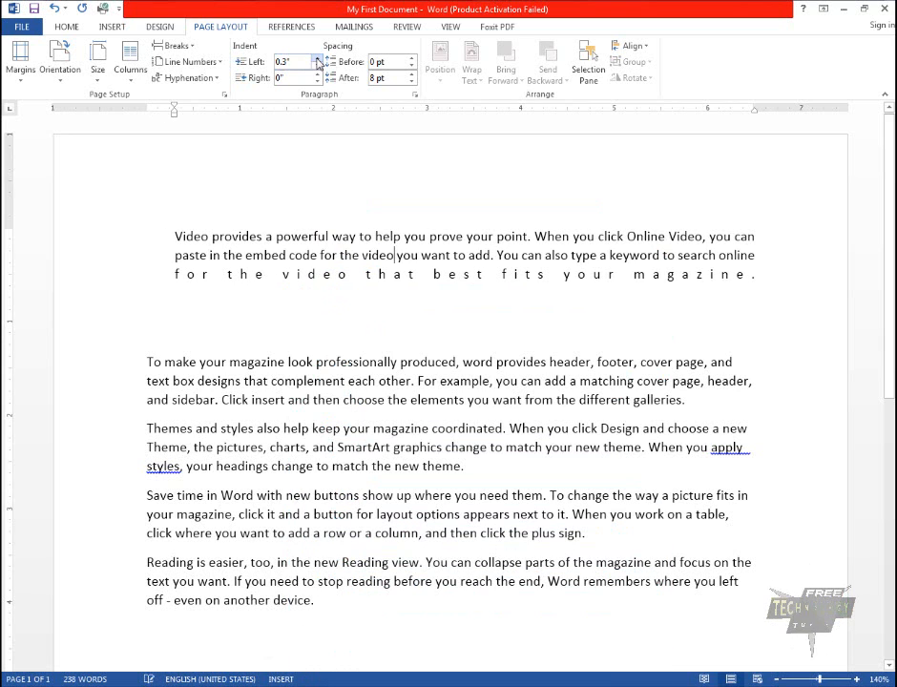
{"action": "left_click", "coordinate": [318, 59]}
{"action": "left_click", "coordinate": [318, 59]}
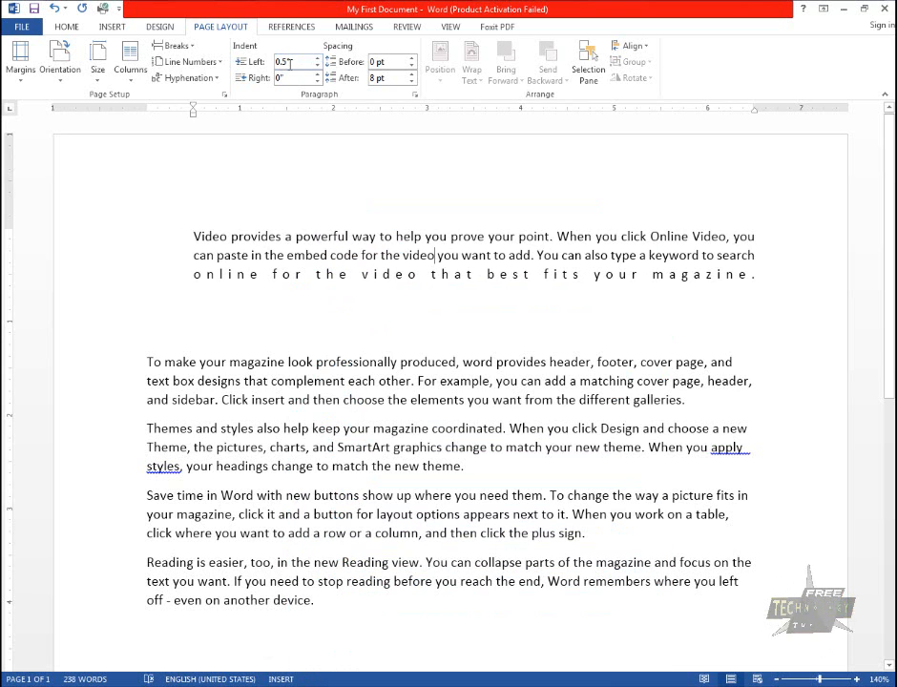
{"action": "left_click", "coordinate": [318, 59]}
{"action": "left_click", "coordinate": [318, 59]}
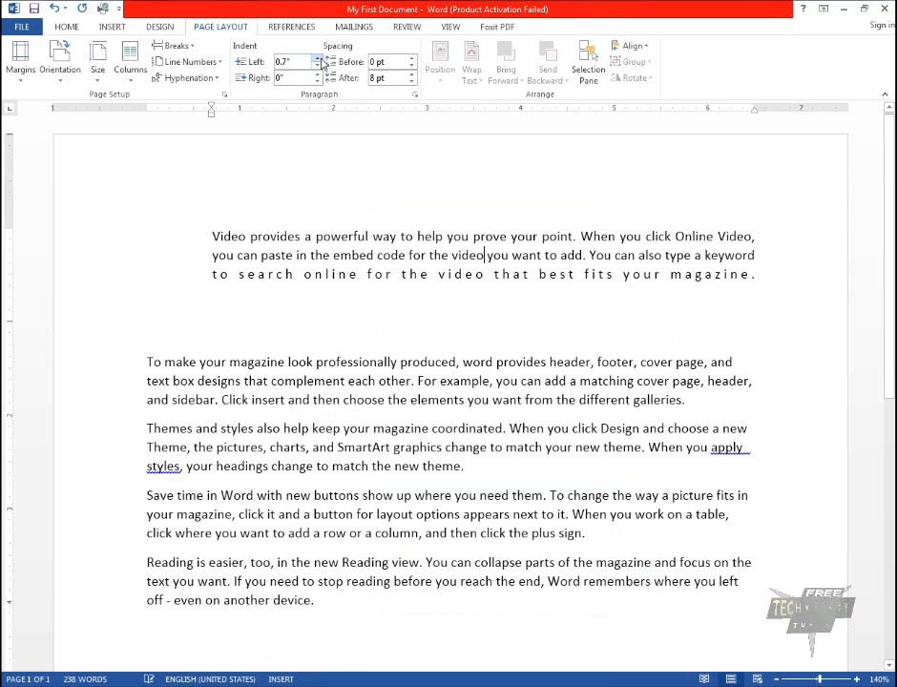
{"action": "left_click", "coordinate": [317, 60]}
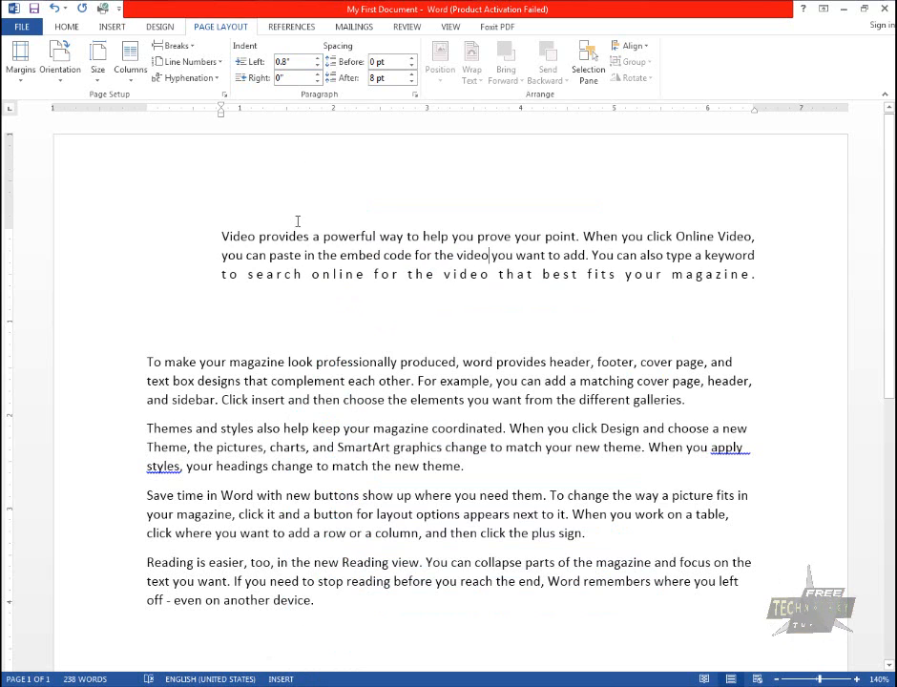
{"action": "left_click", "coordinate": [318, 59]}
{"action": "left_click", "coordinate": [318, 59]}
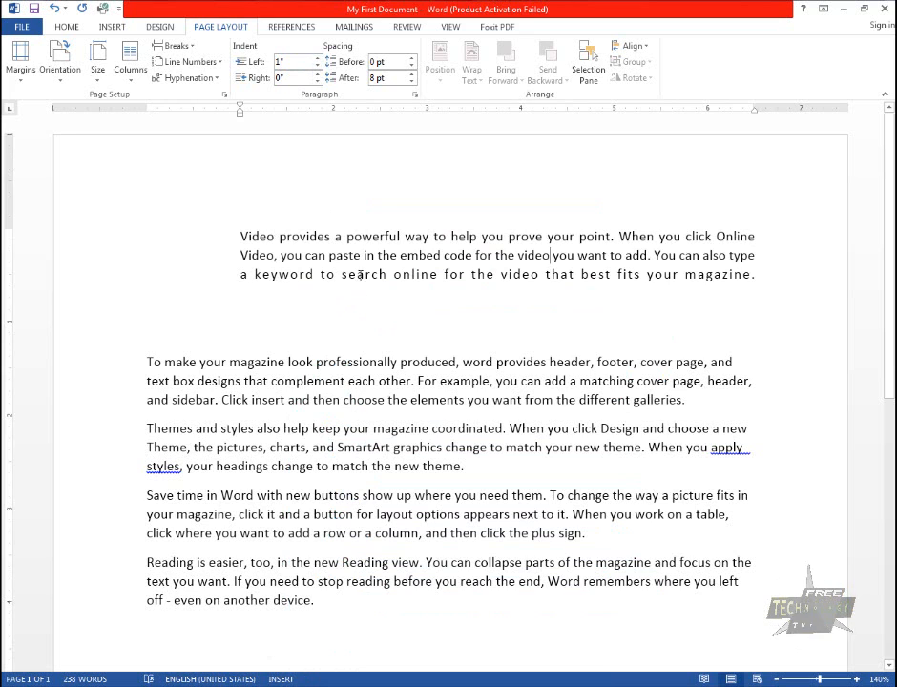
- Apply standard Justify alignment to the first paragraph
{"action": "left_click", "coordinate": [51, 26]}
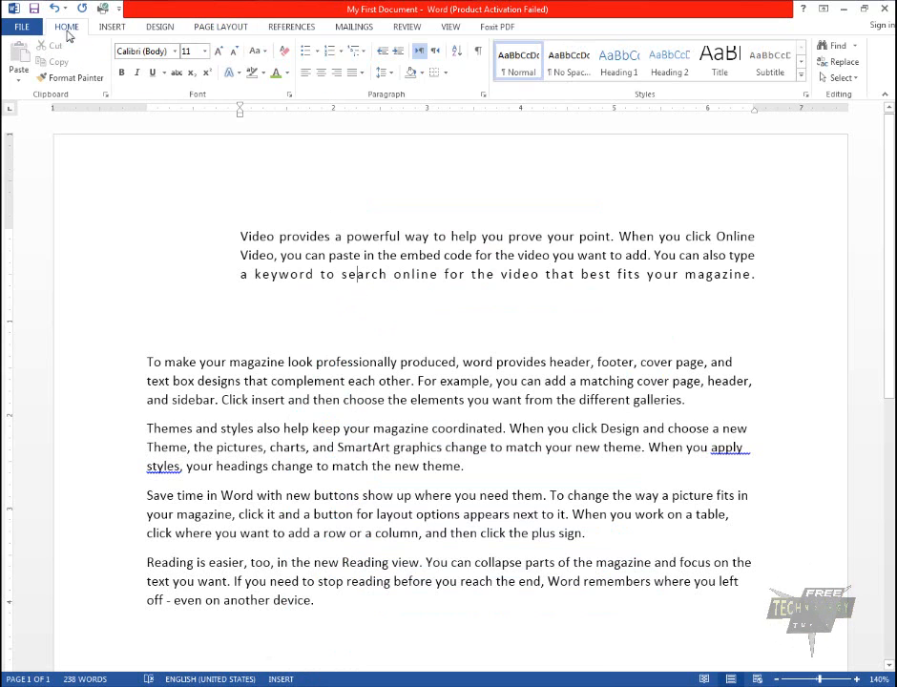
{"action": "left_click", "coordinate": [353, 75]}
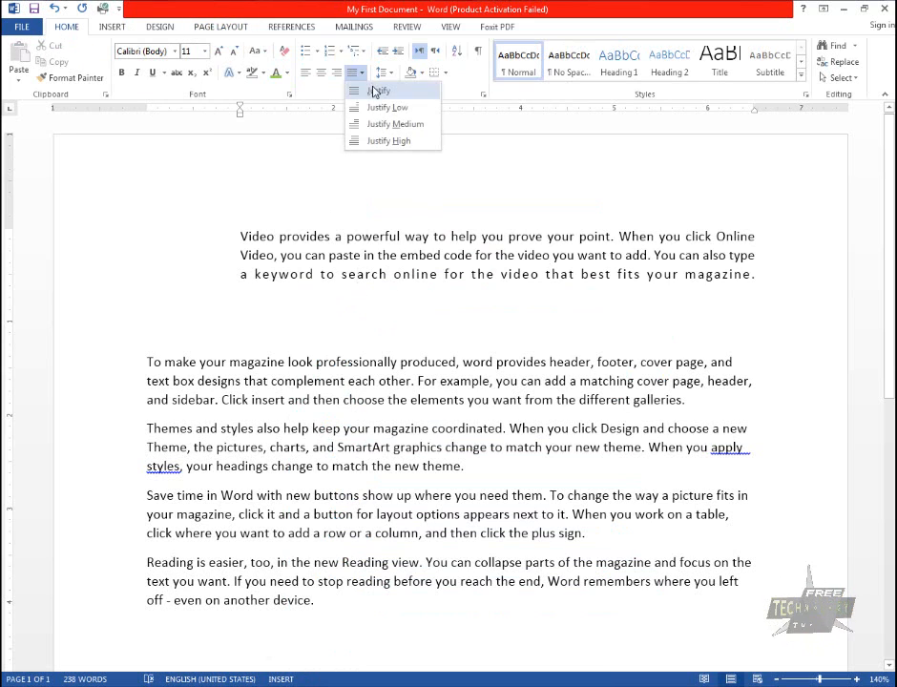
{"action": "left_click", "coordinate": [374, 89]}
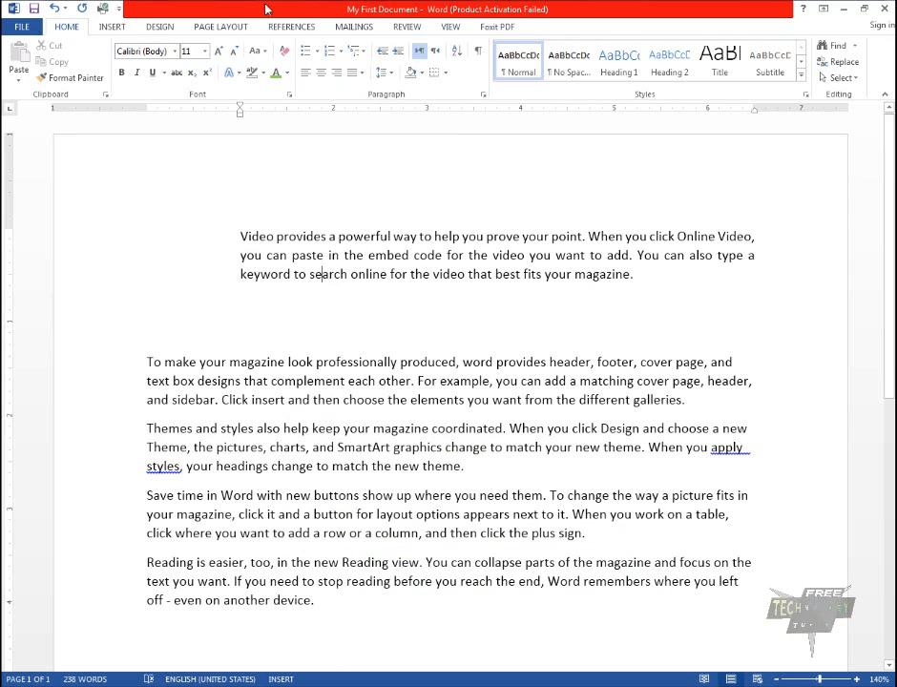
- Set the first paragraph's left indent to 0" and its right indent to 1"
{"action": "left_click", "coordinate": [222, 27]}
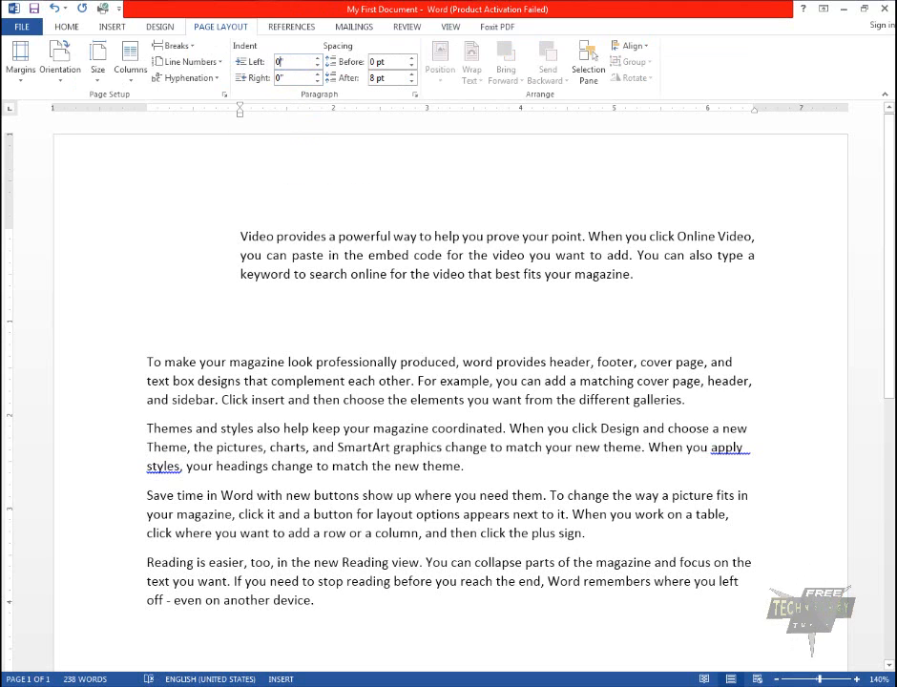
{"action": "left_click", "coordinate": [278, 77]}
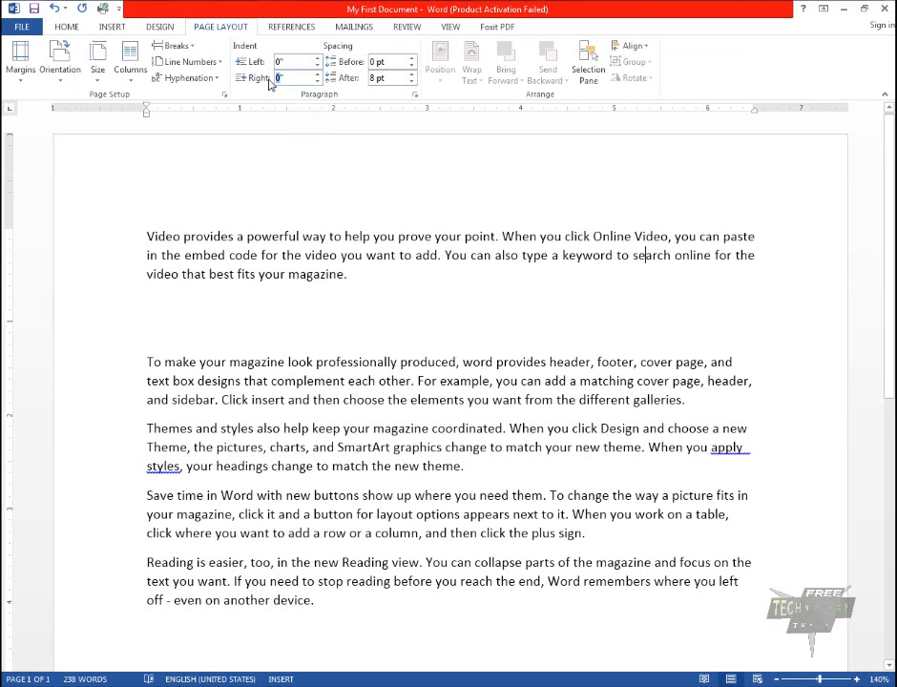
{"action": "type", "text": "1"}
{"action": "key", "text": "Return"}
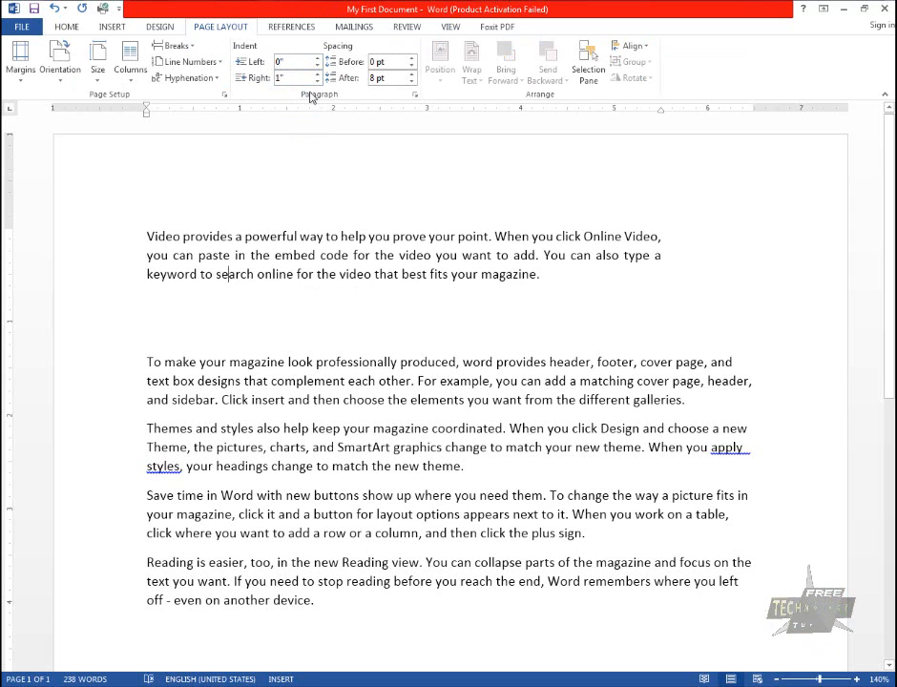
- Lower the first paragraph's right indent in 0.1" increments to 0"
{"action": "left_click", "coordinate": [318, 83]}
{"action": "left_click", "coordinate": [318, 83]}
{"action": "left_click", "coordinate": [318, 83]}
{"action": "left_click", "coordinate": [318, 83]}
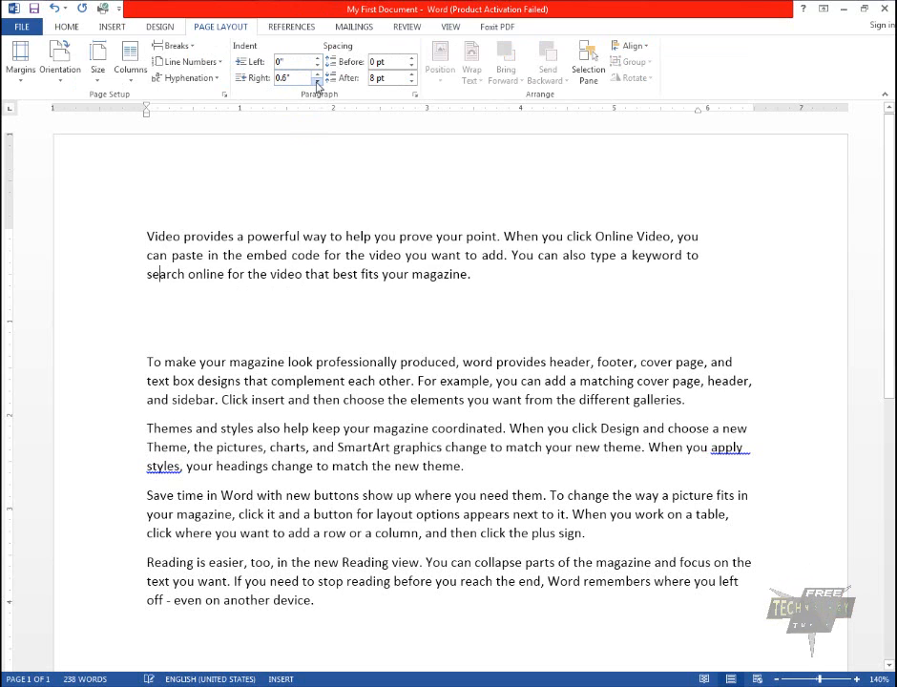
{"action": "left_click", "coordinate": [318, 83]}
{"action": "left_click", "coordinate": [318, 83]}
{"action": "left_click", "coordinate": [318, 83]}
{"action": "left_click", "coordinate": [318, 83]}
{"action": "left_click", "coordinate": [317, 83]}
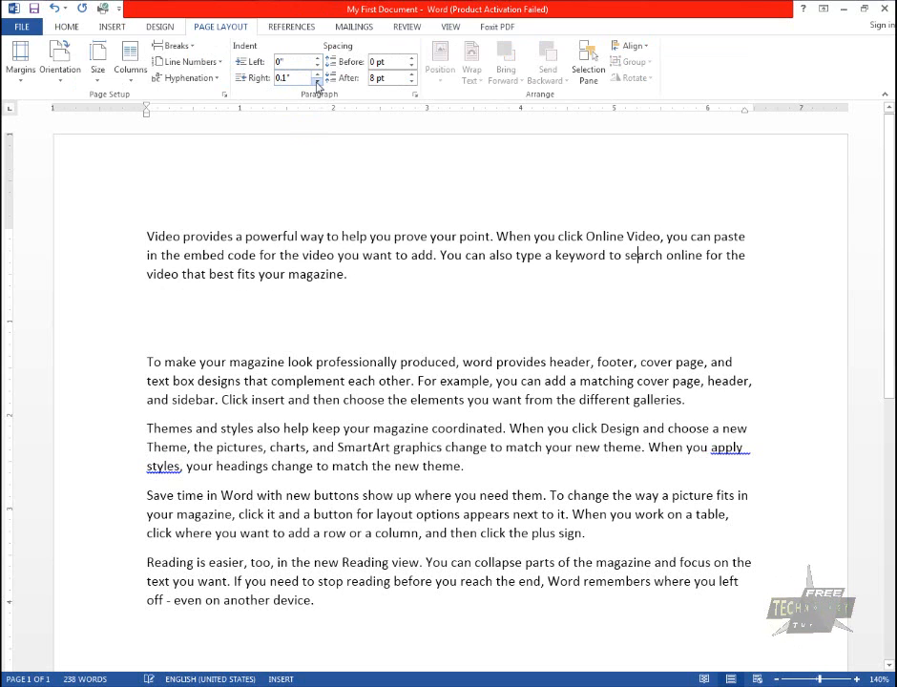
{"action": "left_click", "coordinate": [318, 83]}
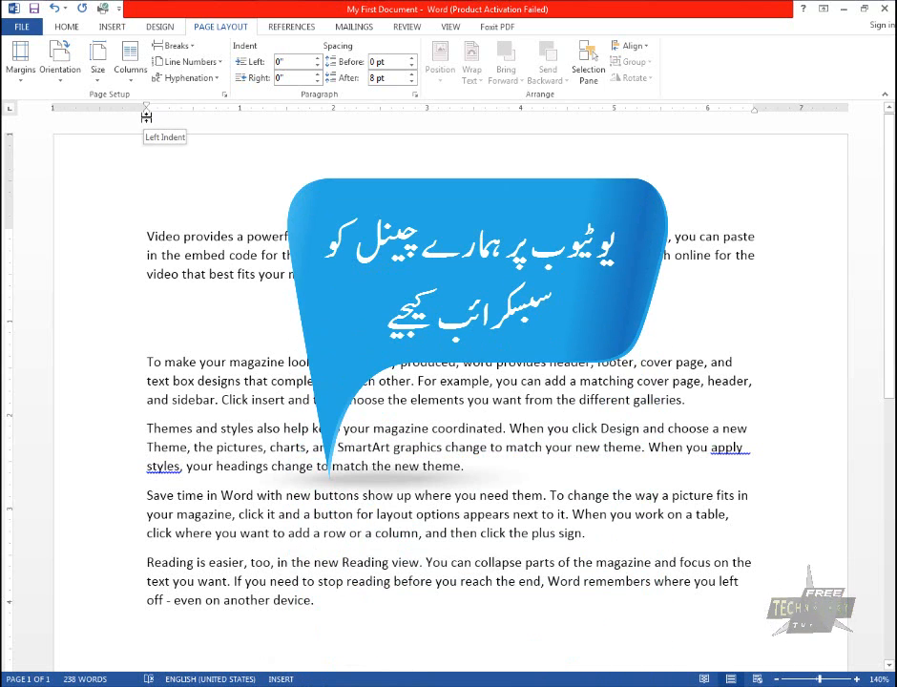
- Move the first paragraph's left and right indent markers on the ruler to 0.5" each
{"action": "mouse_move", "coordinate": [147, 115]}
{"action": "left_mouse_down"}
{"action": "mouse_move", "coordinate": [240, 122]}
{"action": "mouse_move", "coordinate": [171, 117]}
{"action": "mouse_move", "coordinate": [193, 115]}
{"action": "left_mouse_up"}
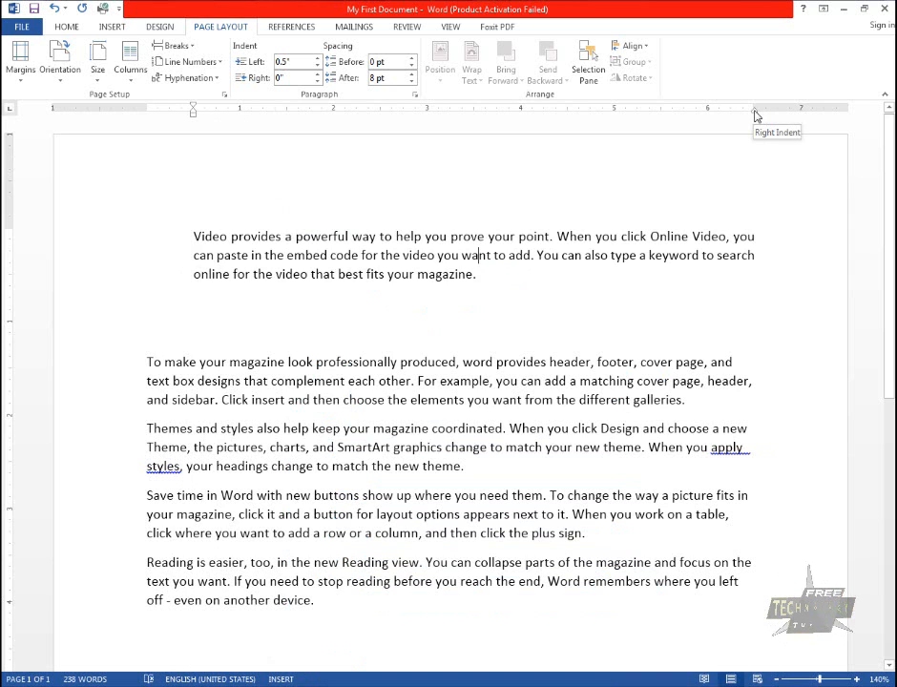
{"action": "left_click_drag", "start_coordinate": [755, 112], "coordinate": [707, 112]}
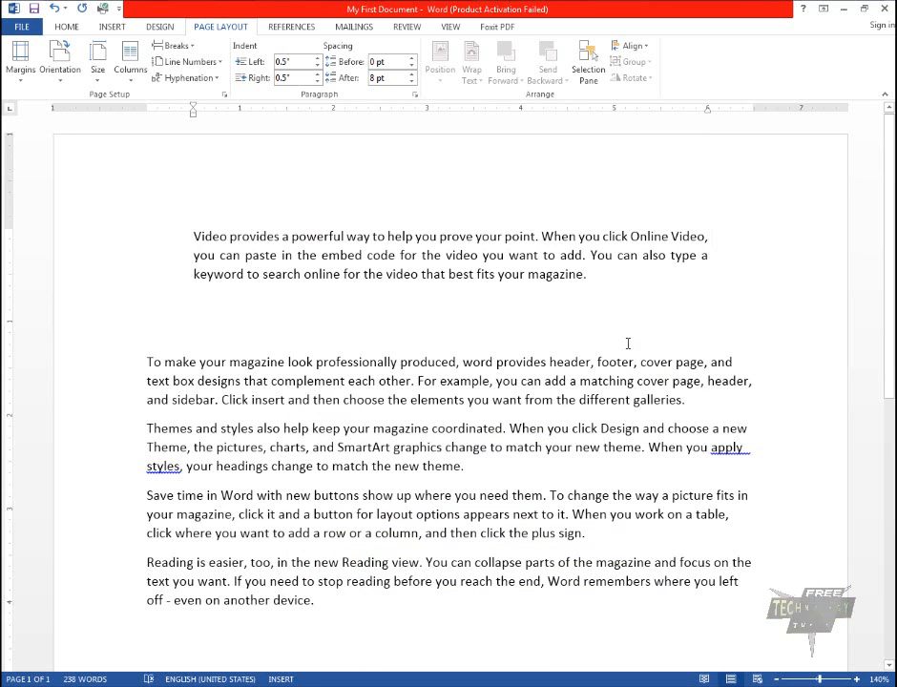
{"action": "scroll", "coordinate": [744, 356], "scroll_direction": "down", "scroll_amount": 5}
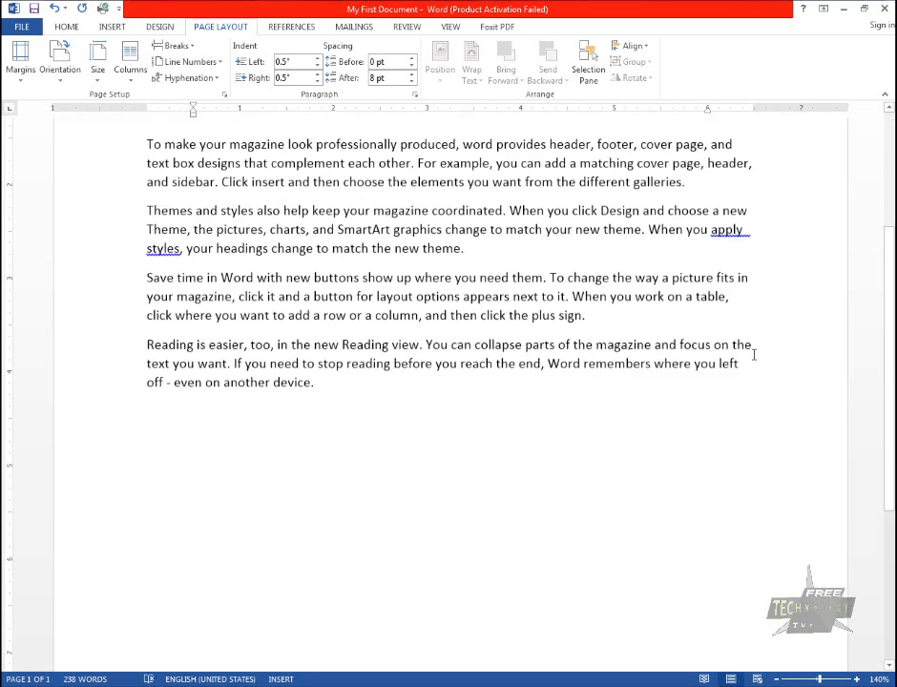
{"action": "scroll", "coordinate": [753, 529], "scroll_direction": "up", "scroll_amount": 5}
{"action": "scroll", "coordinate": [746, 339], "scroll_direction": "down", "scroll_amount": 1}
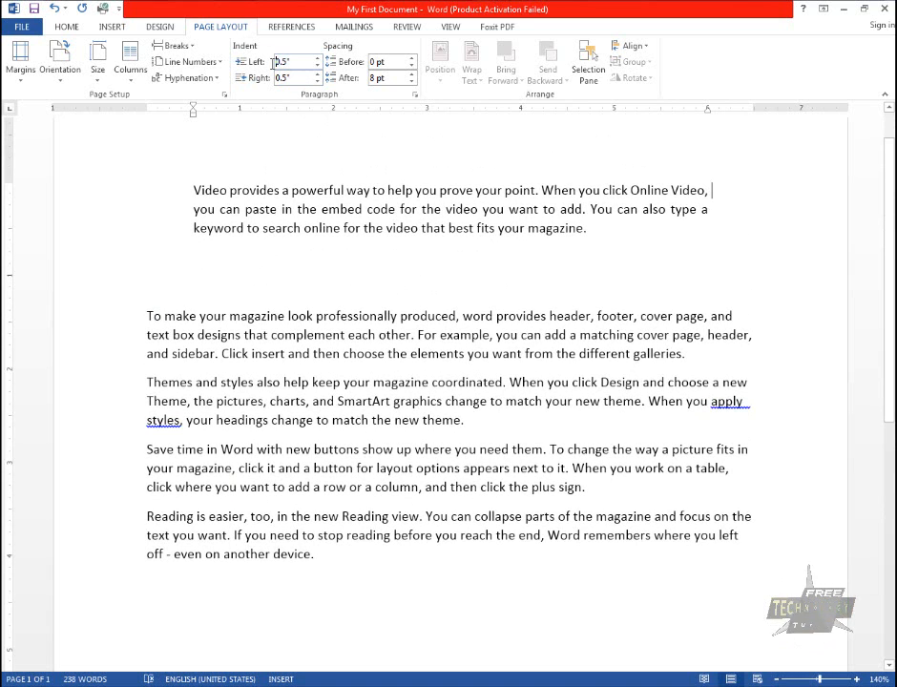
- Insert three blank paragraphs above the paragraph beginning "Themes and styles"
{"action": "left_click", "coordinate": [66, 27]}
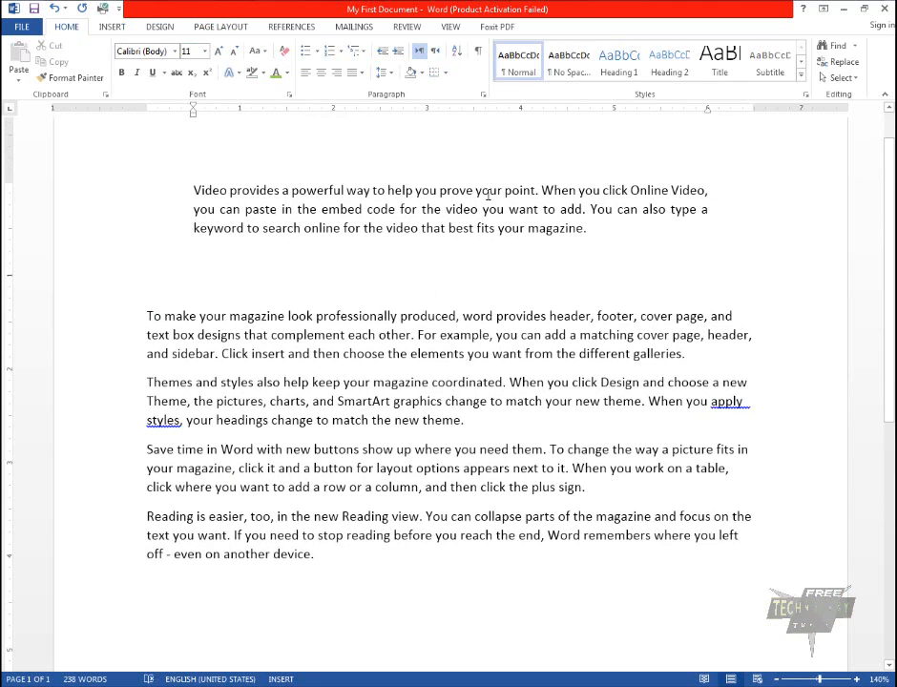
{"action": "left_click", "coordinate": [149, 382]}
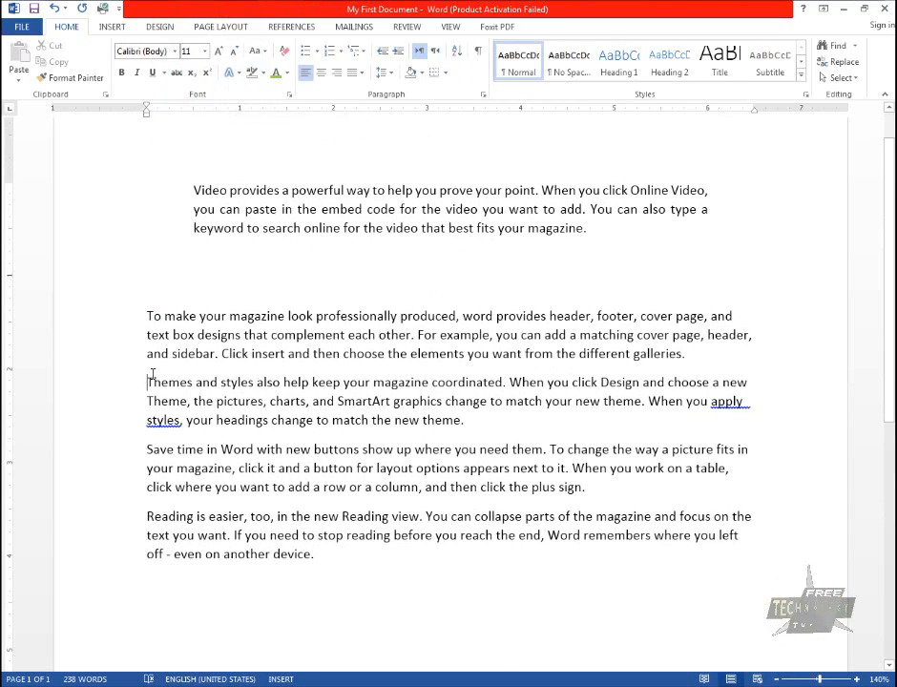
{"action": "key", "text": "Return"}
{"action": "key", "text": "Return"}
{"action": "key", "text": "Return"}
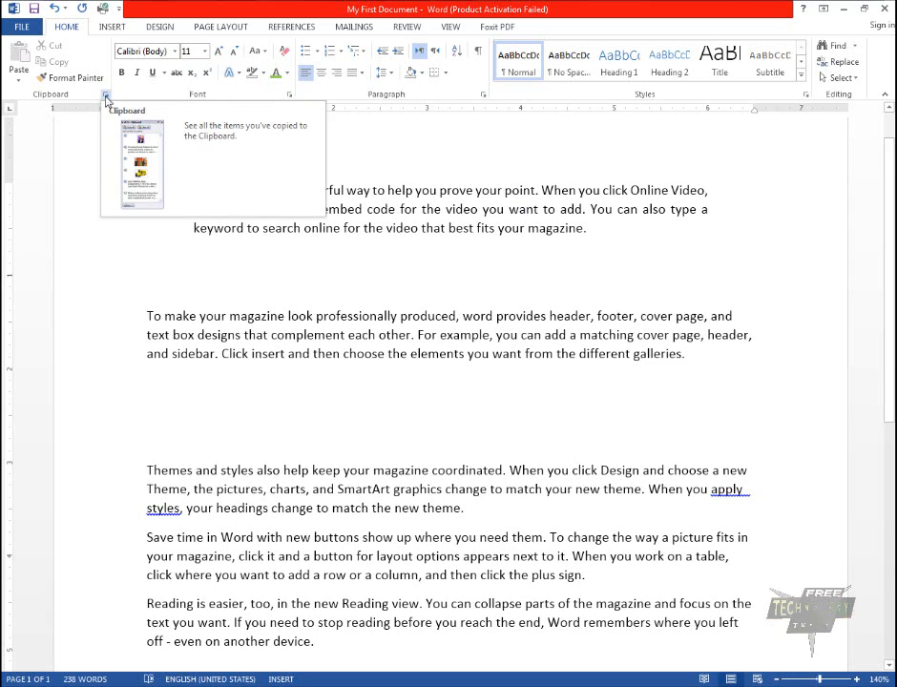
- Apply a 1" first-line indent to the paragraph beginning "To make your magazine"
{"action": "left_click", "coordinate": [483, 95]}
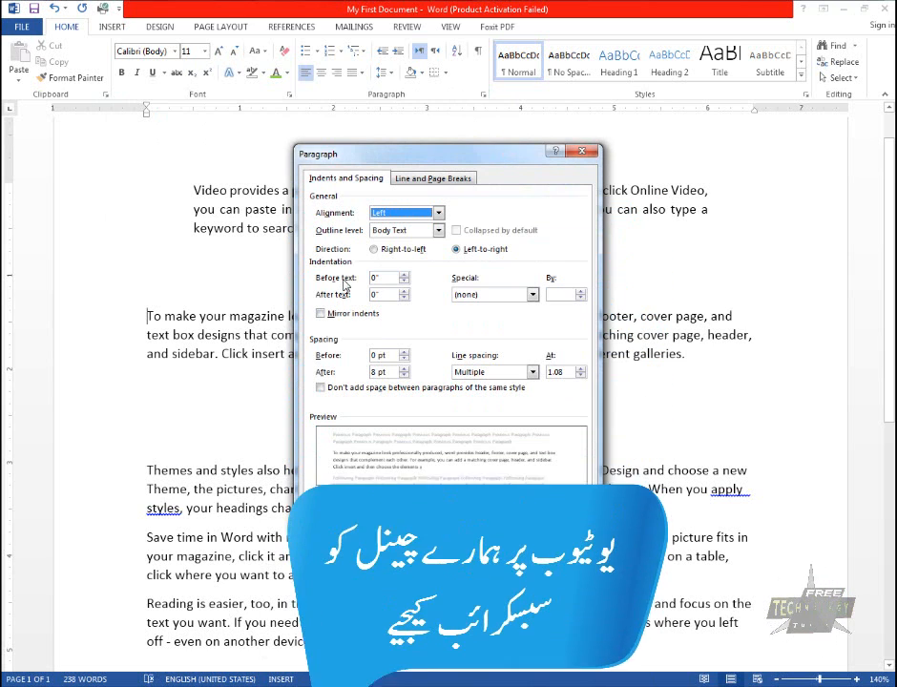
{"action": "left_click", "coordinate": [532, 295]}
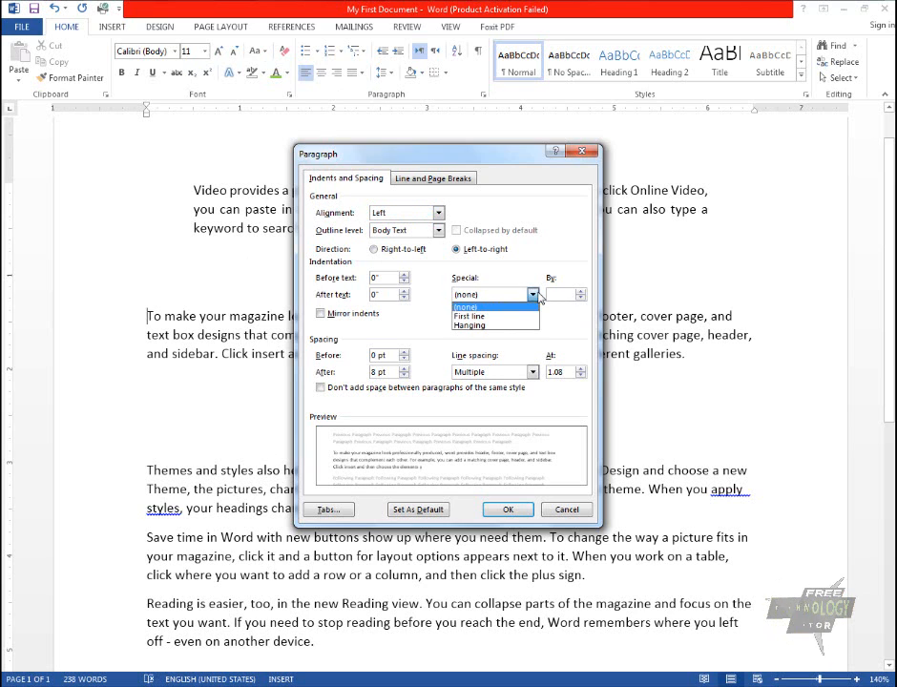
{"action": "left_click", "coordinate": [469, 316]}
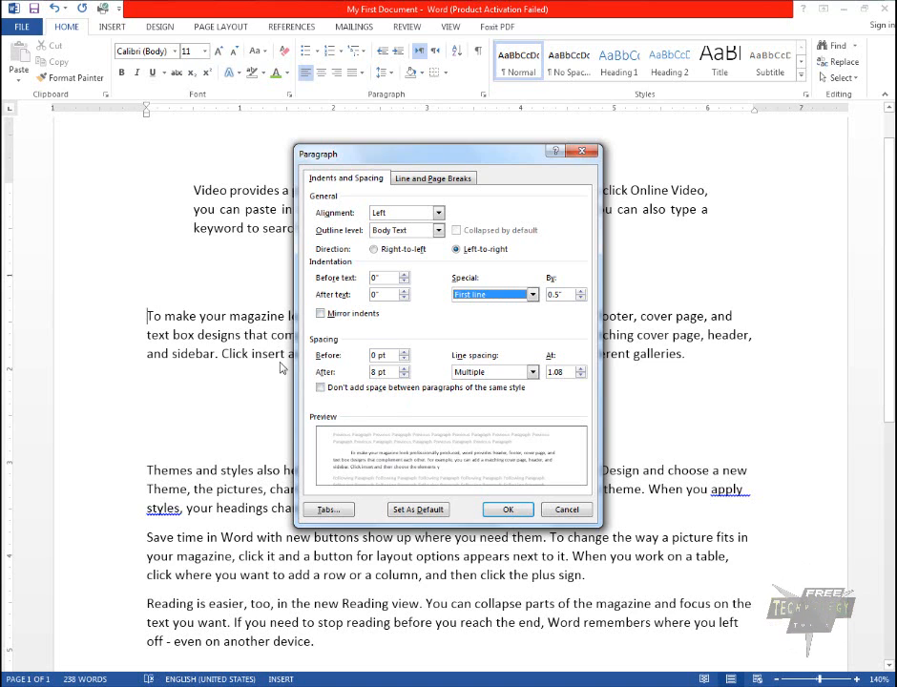
{"action": "double_click", "coordinate": [549, 295]}
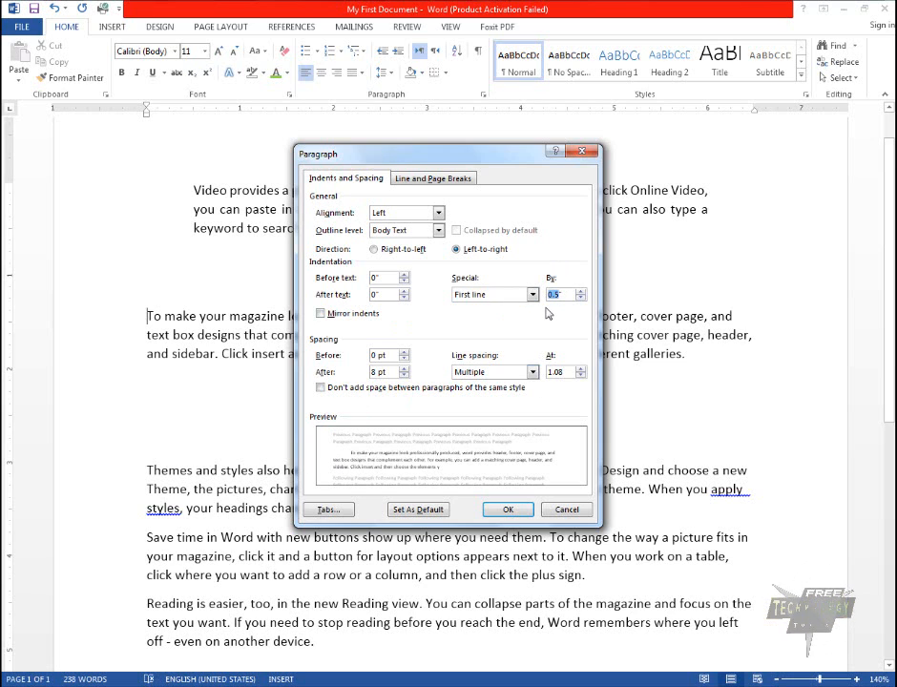
{"action": "type", "text": "1"}
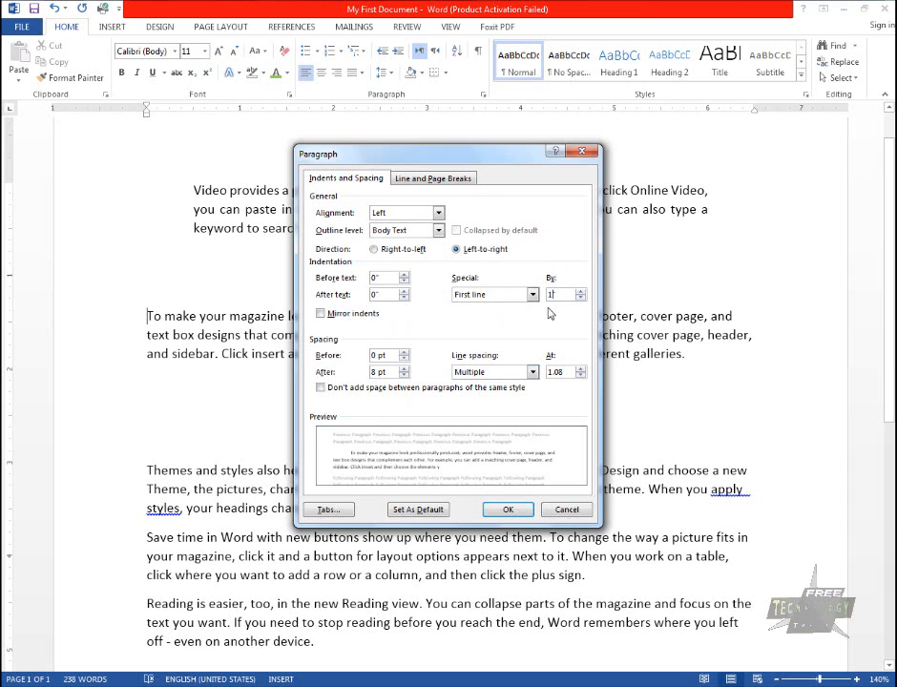
{"action": "left_click", "coordinate": [514, 511]}
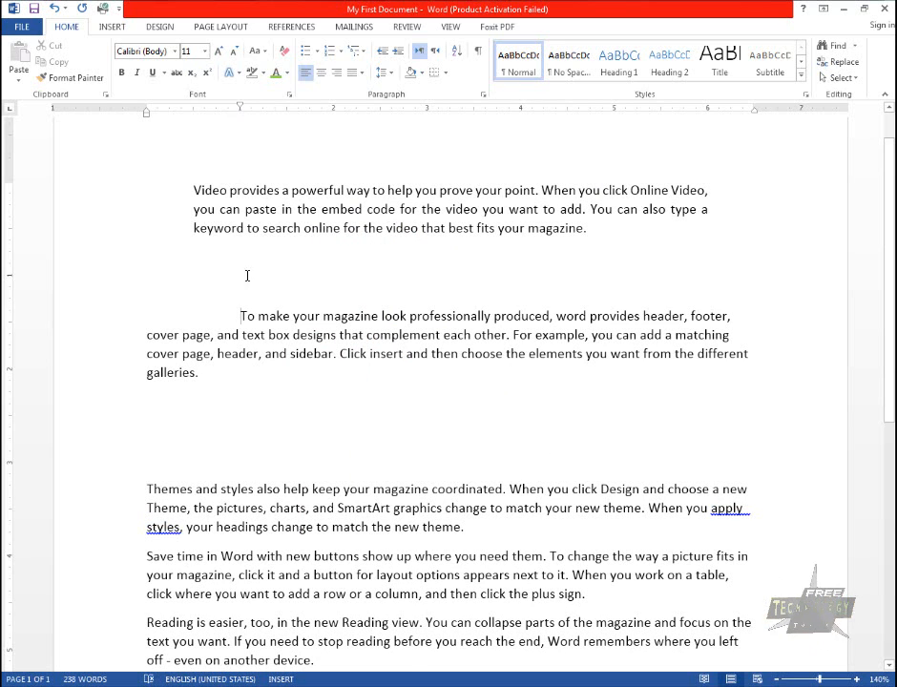
- Change the special indent of the paragraph beginning "To make your magazine" to a 1" hanging indent
{"action": "left_click_drag", "start_coordinate": [245, 316], "coordinate": [230, 379]}
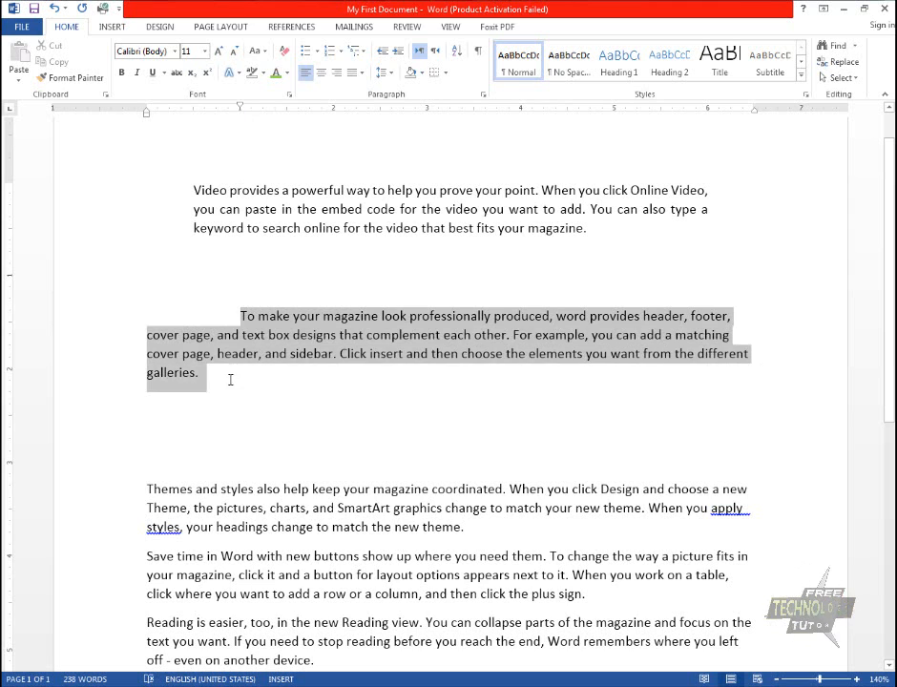
{"action": "left_click", "coordinate": [457, 320]}
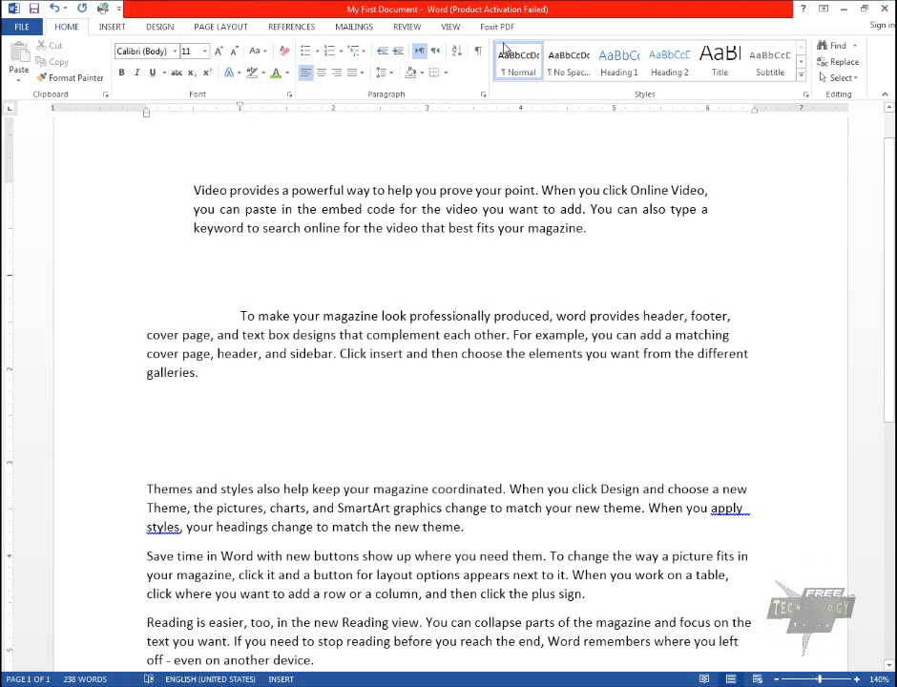
{"action": "left_click", "coordinate": [483, 94]}
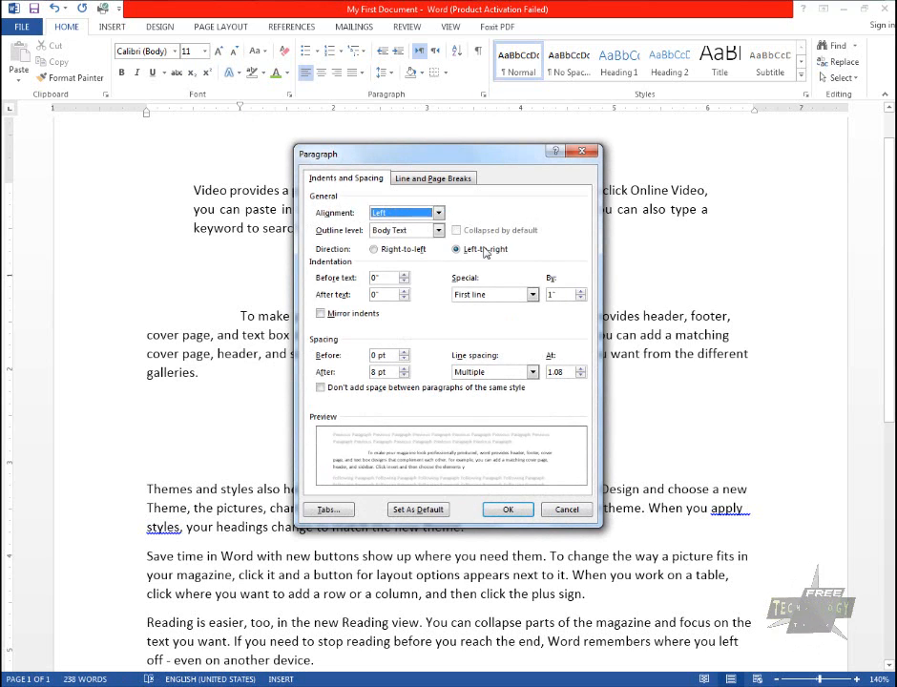
{"action": "left_click", "coordinate": [533, 294]}
{"action": "left_click", "coordinate": [488, 326]}
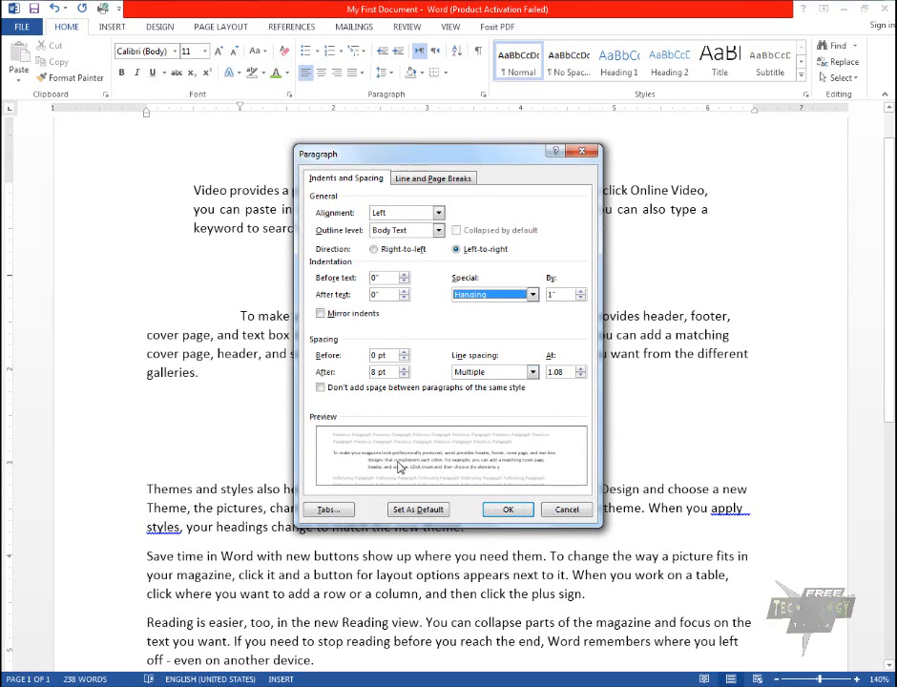
{"action": "left_click", "coordinate": [508, 510]}
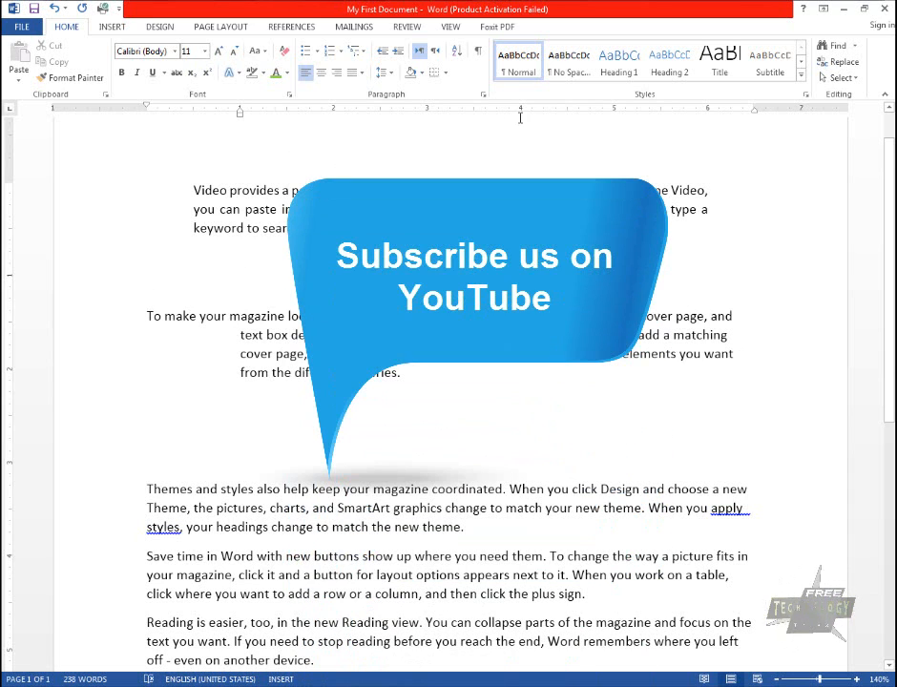
- Remove the hanging indent from the paragraph beginning "To make your magazine" by setting its special indent to (none)
{"action": "left_click", "coordinate": [484, 96]}
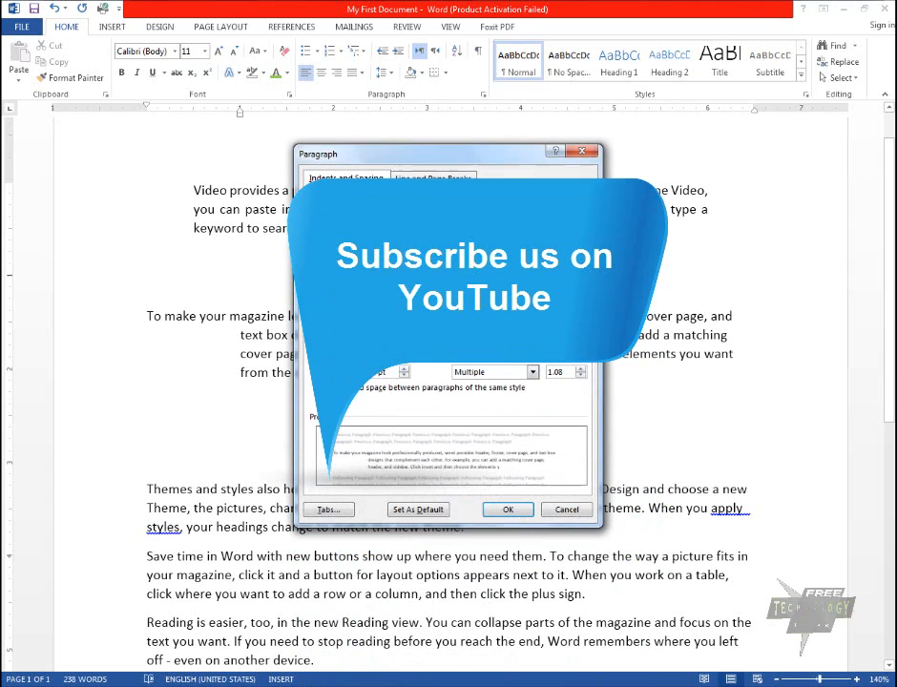
{"action": "left_click", "coordinate": [485, 307]}
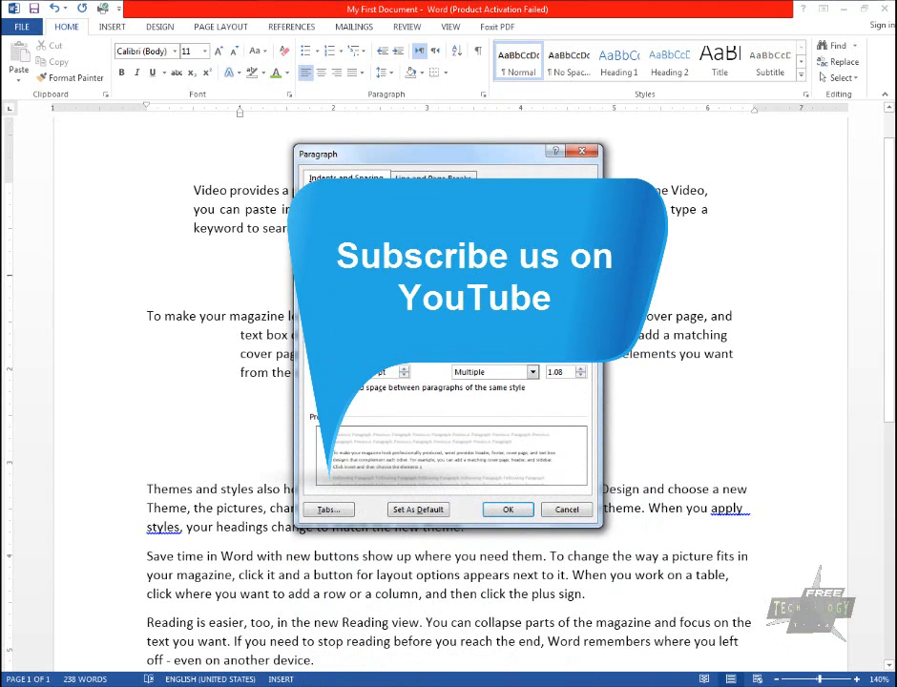
{"action": "left_click", "coordinate": [514, 511]}
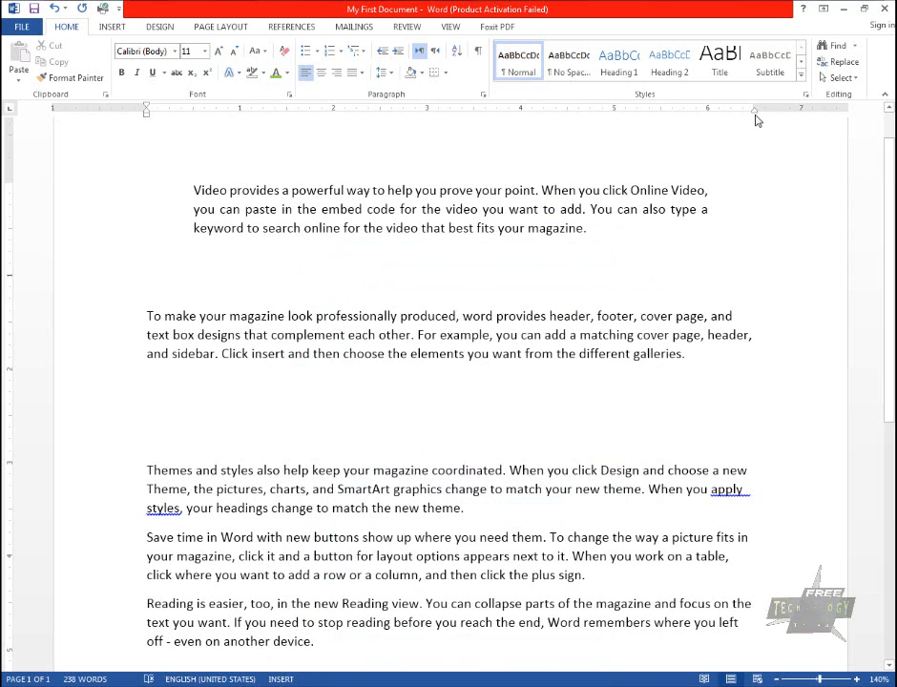
- Move the second text paragraph's first-line indent marker on the ruler to 1" and back to 0", and do the same with its hanging indent marker
{"action": "left_click", "coordinate": [164, 316]}
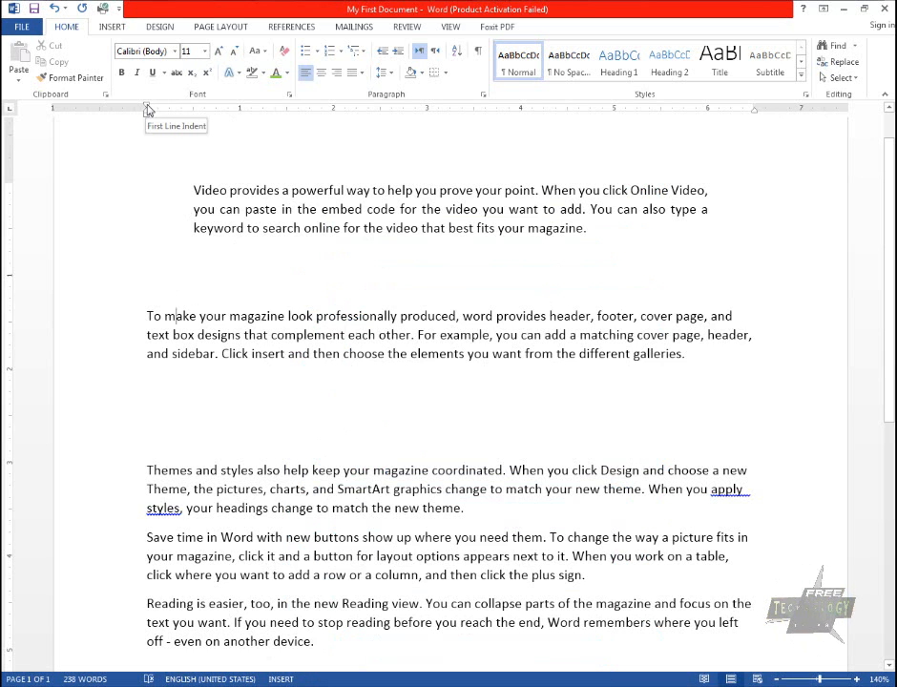
{"action": "left_click_drag", "start_coordinate": [148, 111], "coordinate": [240, 114]}
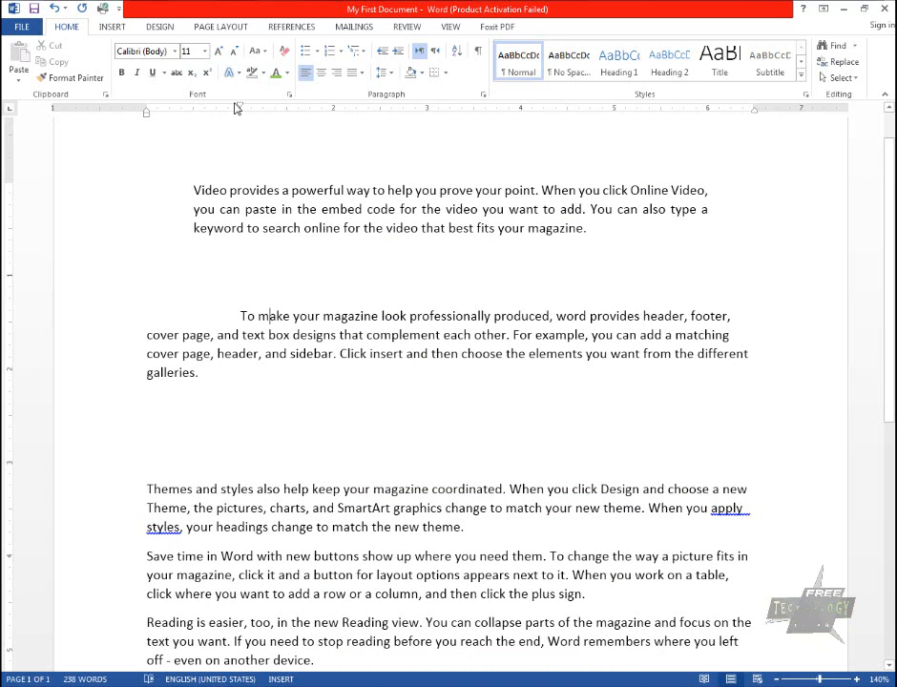
{"action": "left_click_drag", "start_coordinate": [240, 110], "coordinate": [148, 115]}
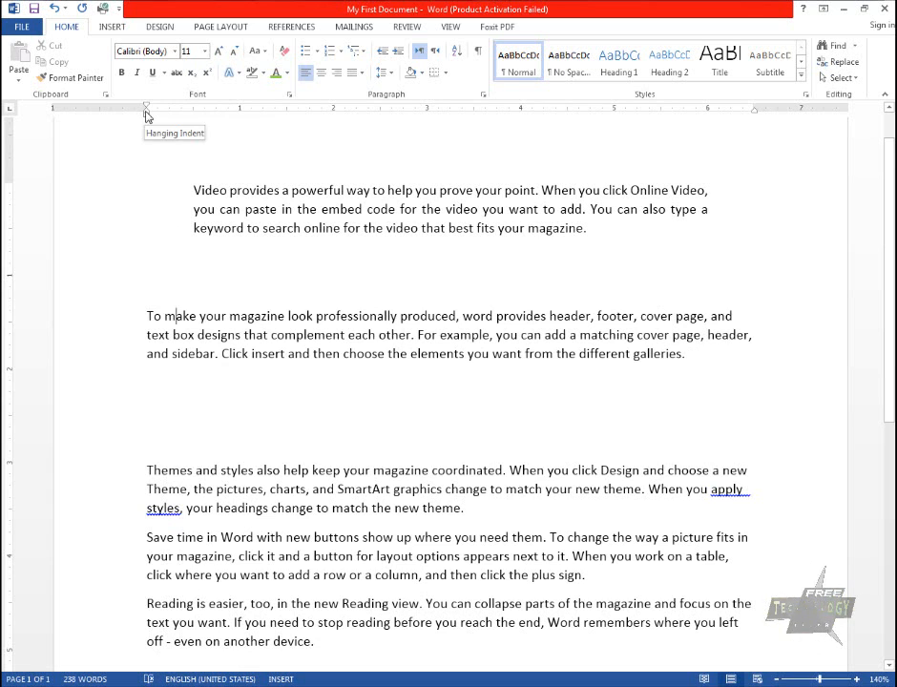
{"action": "left_click_drag", "start_coordinate": [146, 115], "coordinate": [242, 120]}
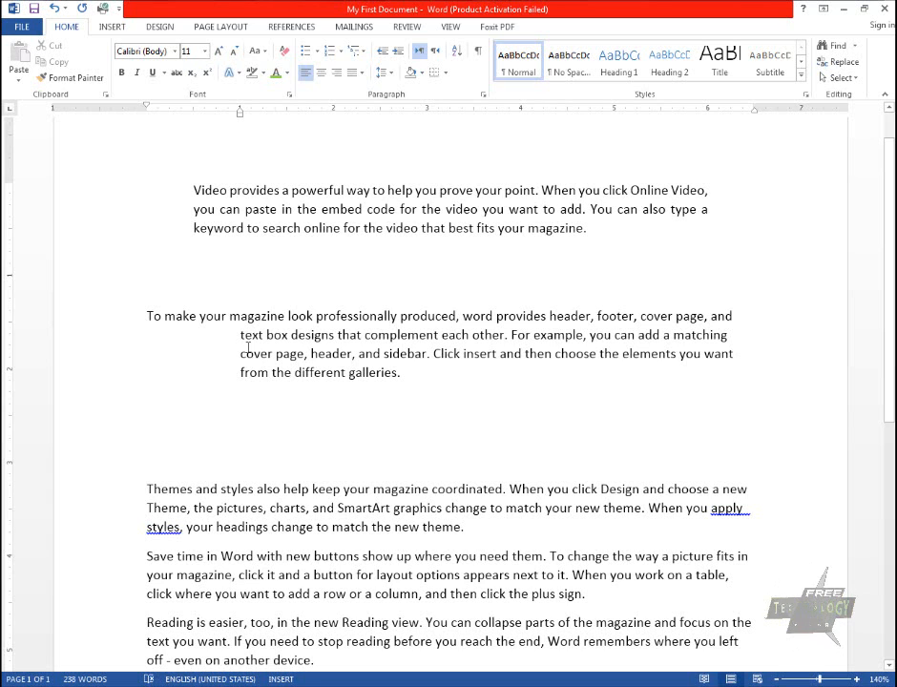
{"action": "left_click_drag", "start_coordinate": [241, 112], "coordinate": [146, 120]}
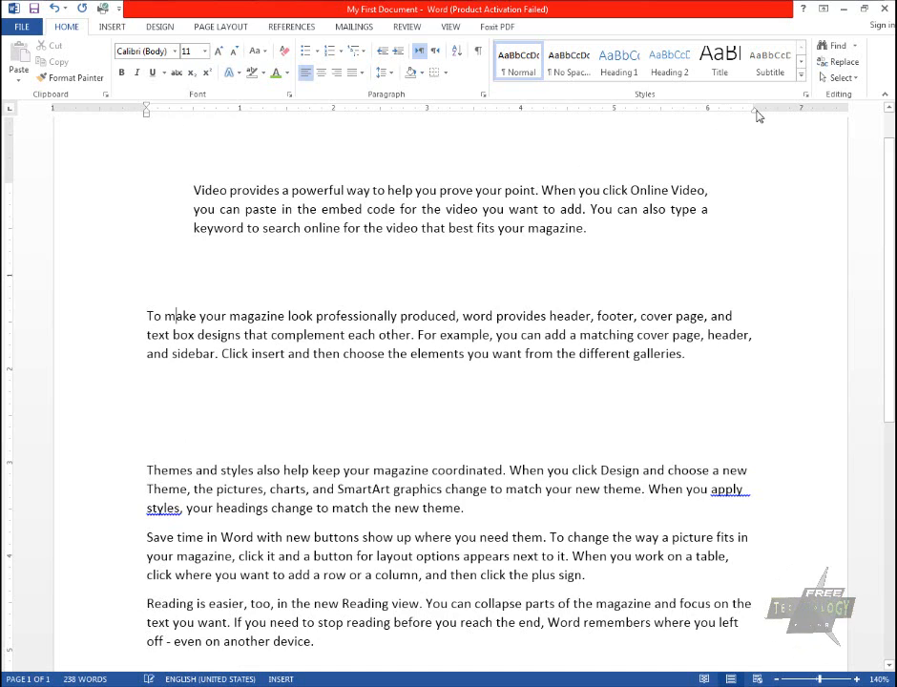